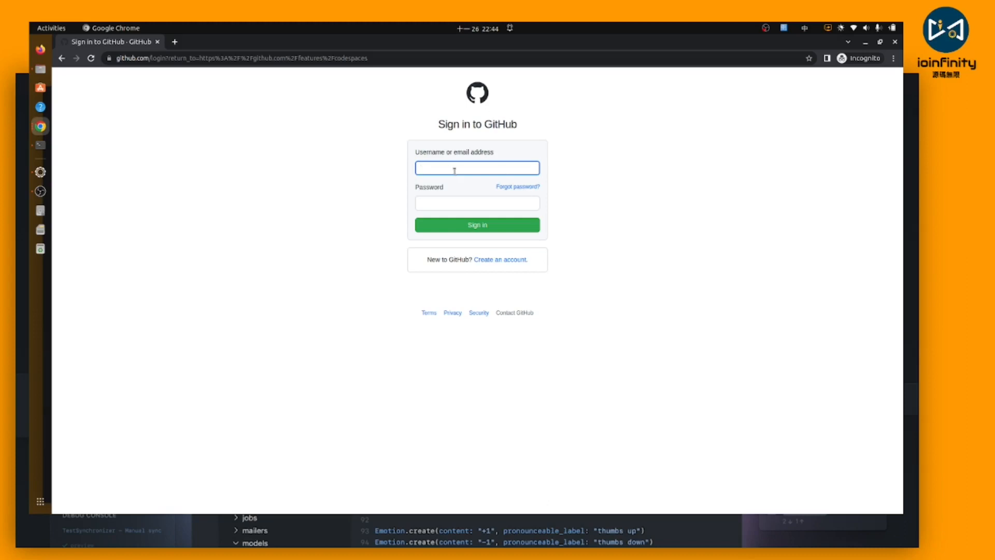
Step: Enlarge the sign-in page and sign in to GitHub with the account e-mail and password
key(ctrl+plus)
key(ctrl+plus)
key(ctrl+plus)
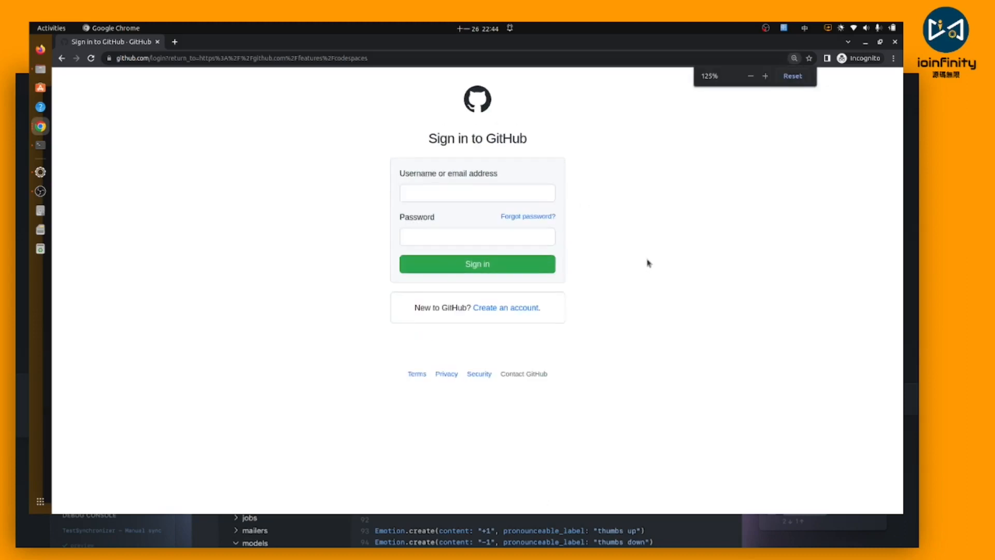
click(458, 219)
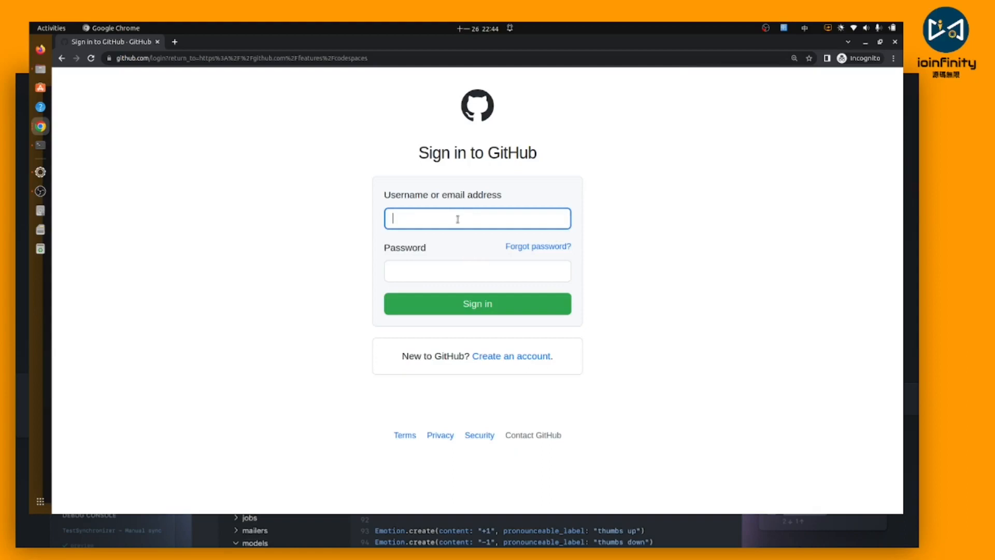
key(super+space)
text(i)
key(Tab)
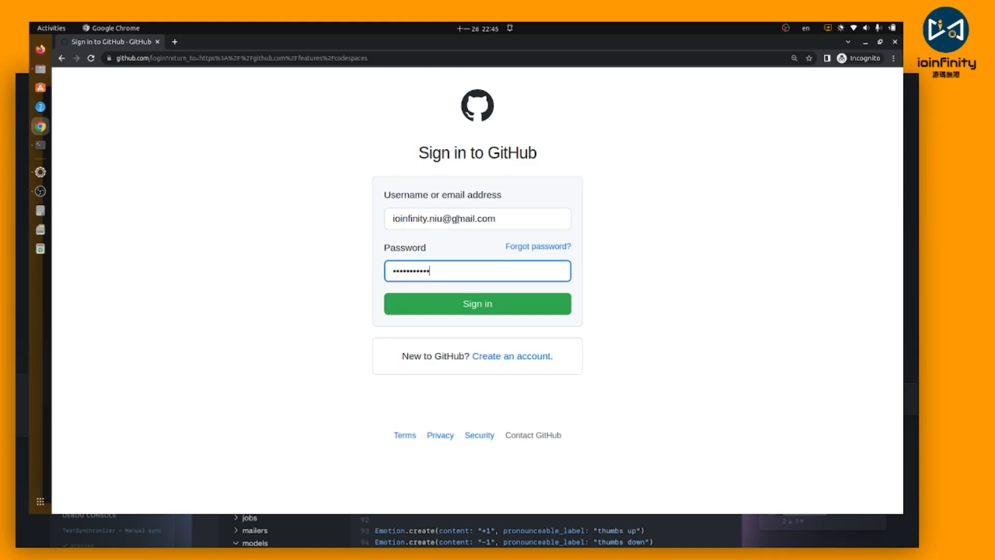
key(Return)
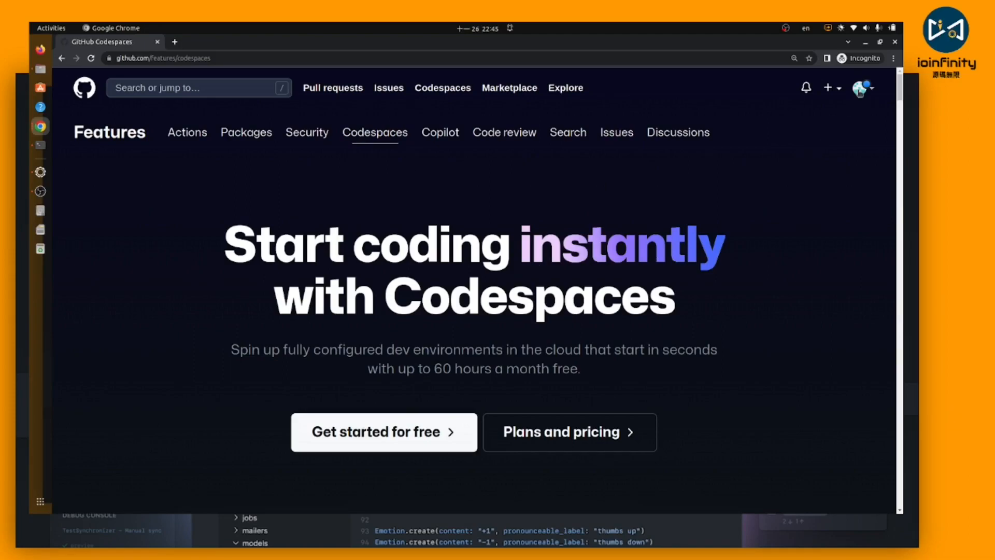
Step: Open the account menu from the avatar on the Codespaces features page
click(874, 89)
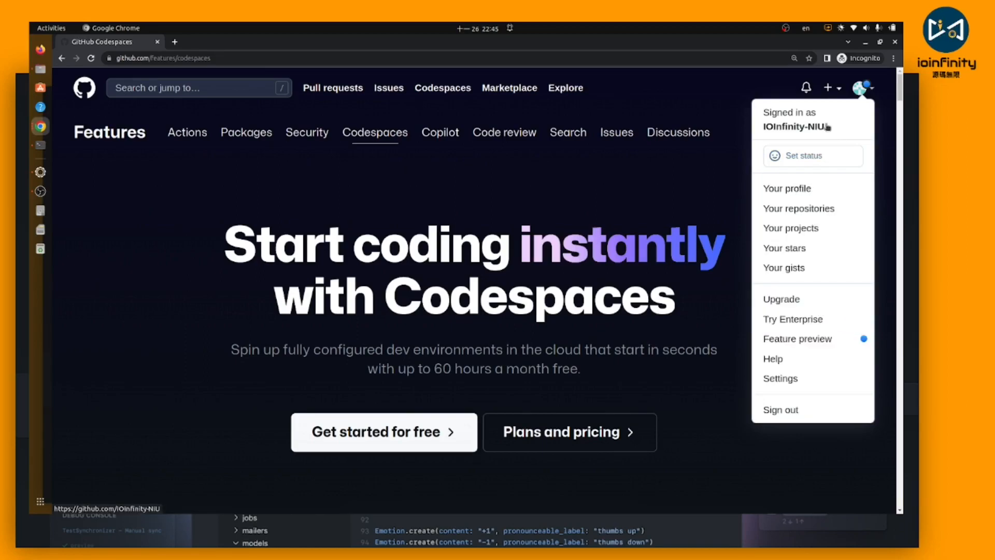
Step: Open the Codespaces settings and review them, with Visual Studio Code for Web as the editor
click(799, 379)
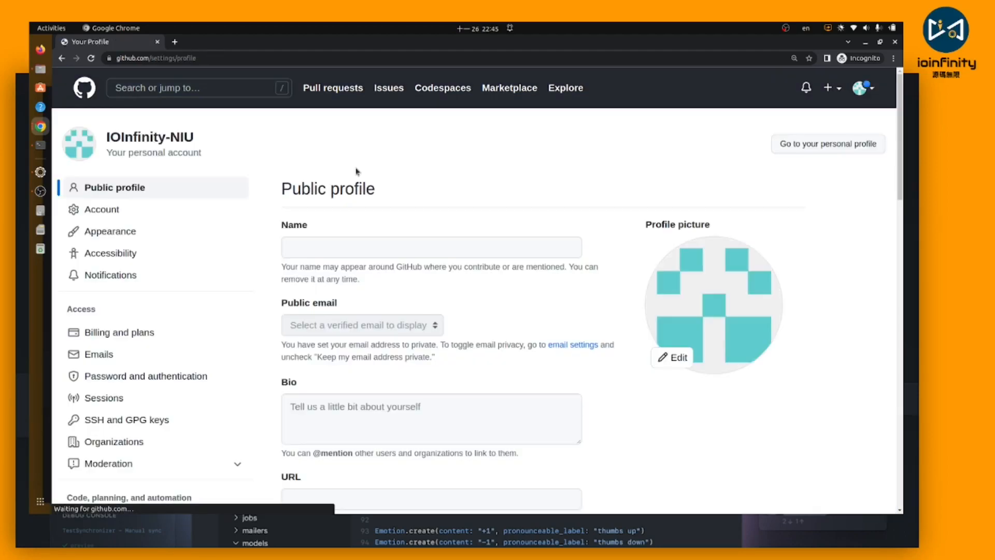
scroll(195, 282, down, 5)
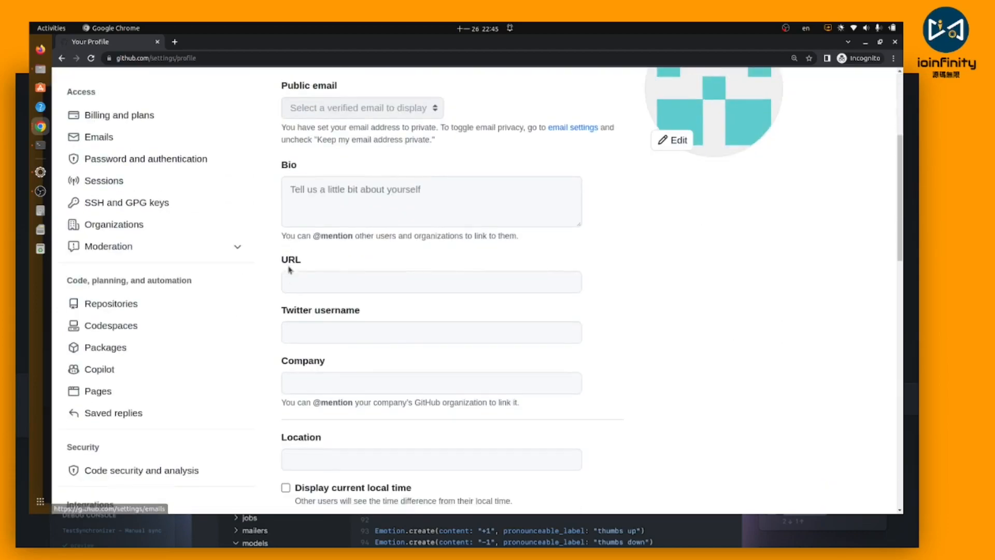
scroll(164, 256, down, 2)
click(154, 259)
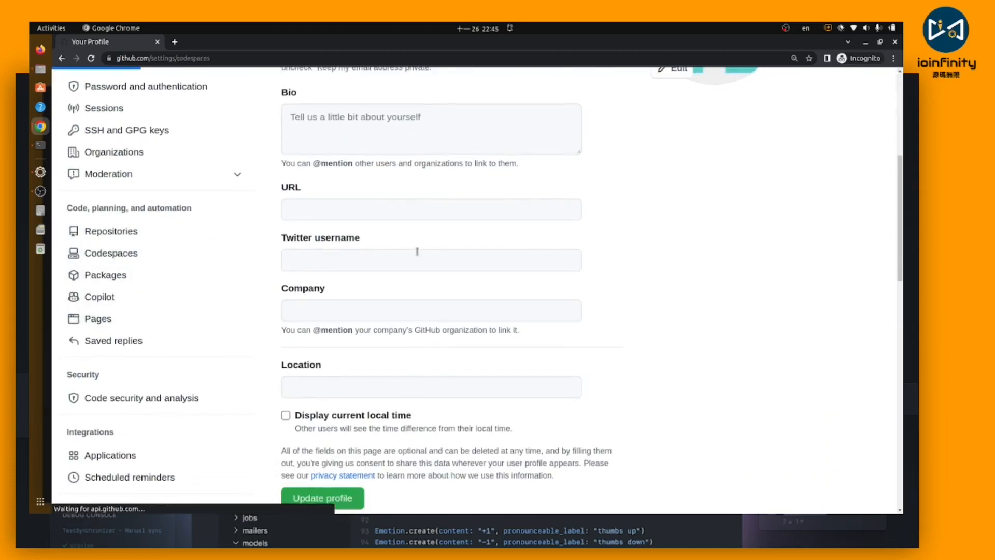
scroll(510, 240, down, 4)
scroll(510, 240, down, 12)
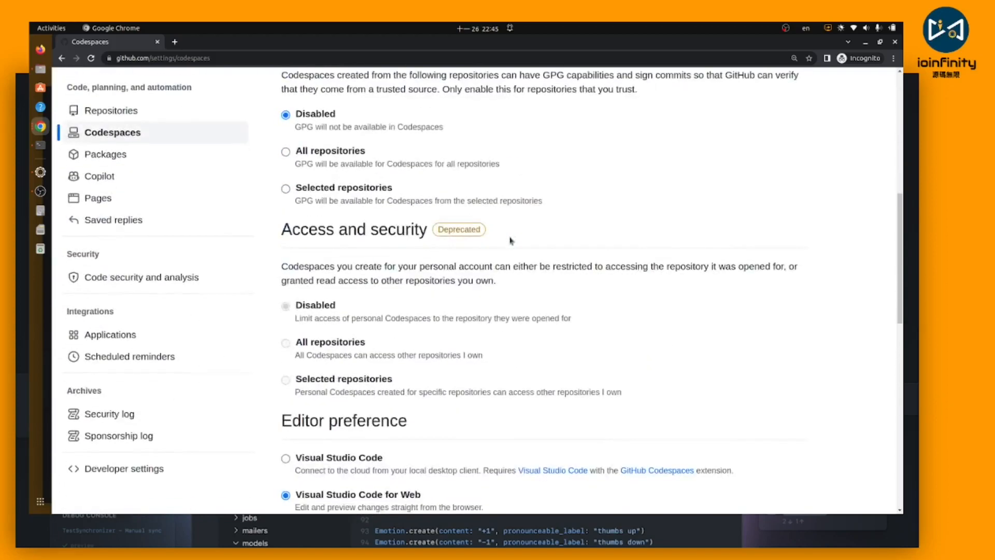
scroll(511, 240, down, 5)
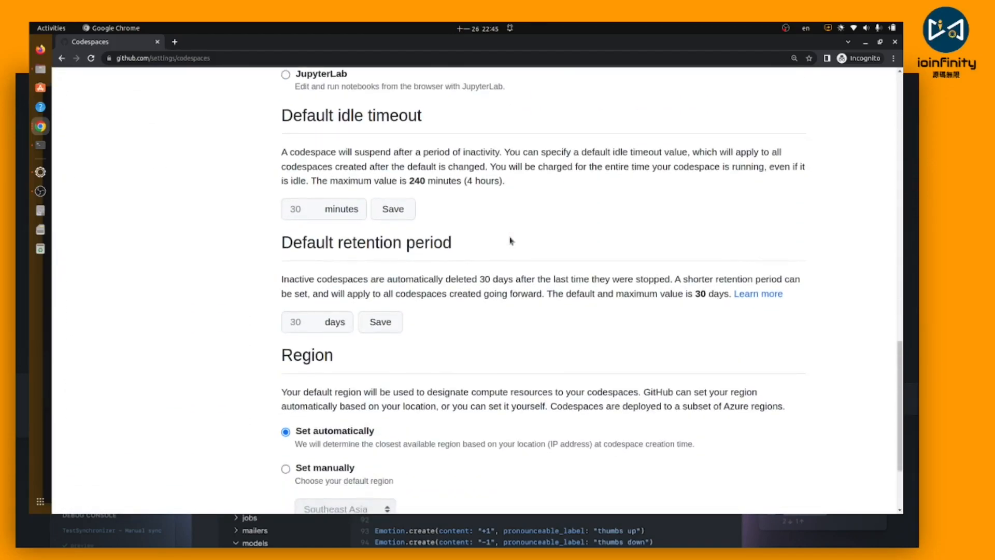
key(ctrl+minus)
key(ctrl+minus)
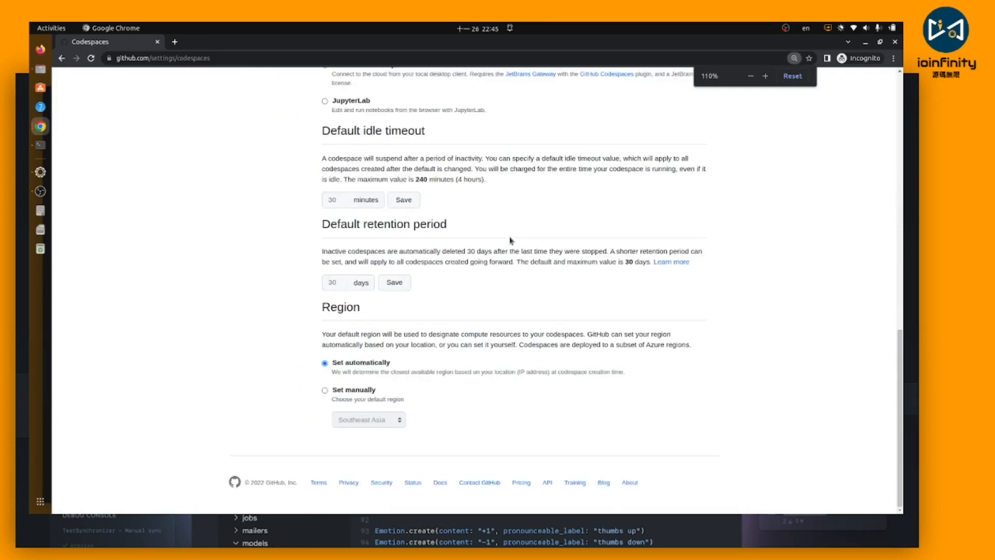
scroll(510, 240, up, 10)
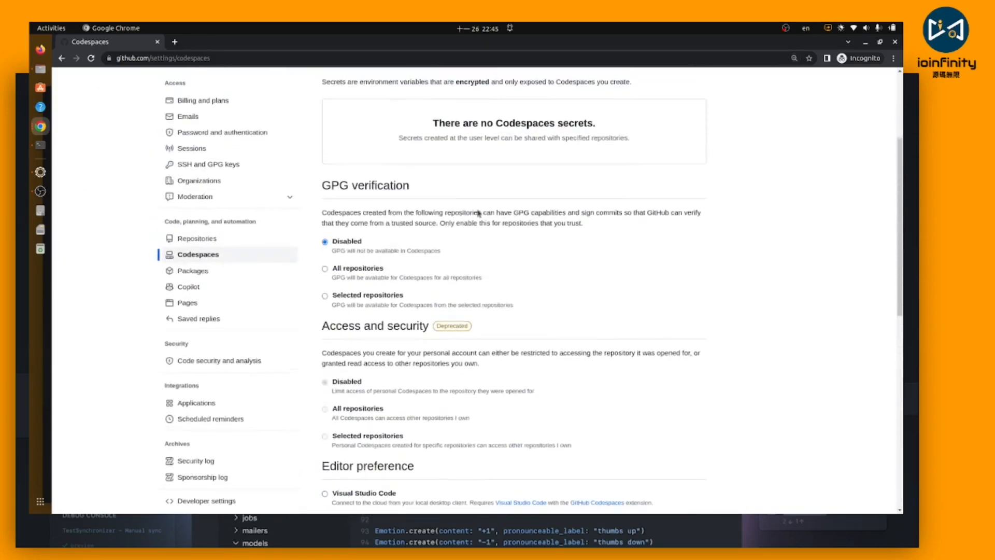
scroll(461, 228, up, 3)
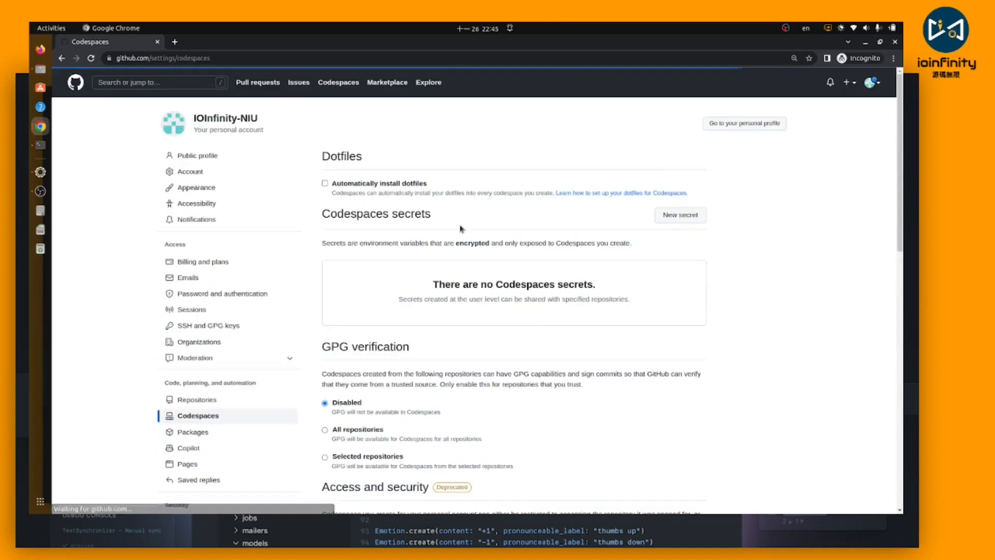
scroll(363, 410, down, 1)
scroll(338, 413, up, 1)
Step: Go to Billing and plans and review Codespaces usage: 1.63/120 core hours, 0/15 GB-month
click(719, 124)
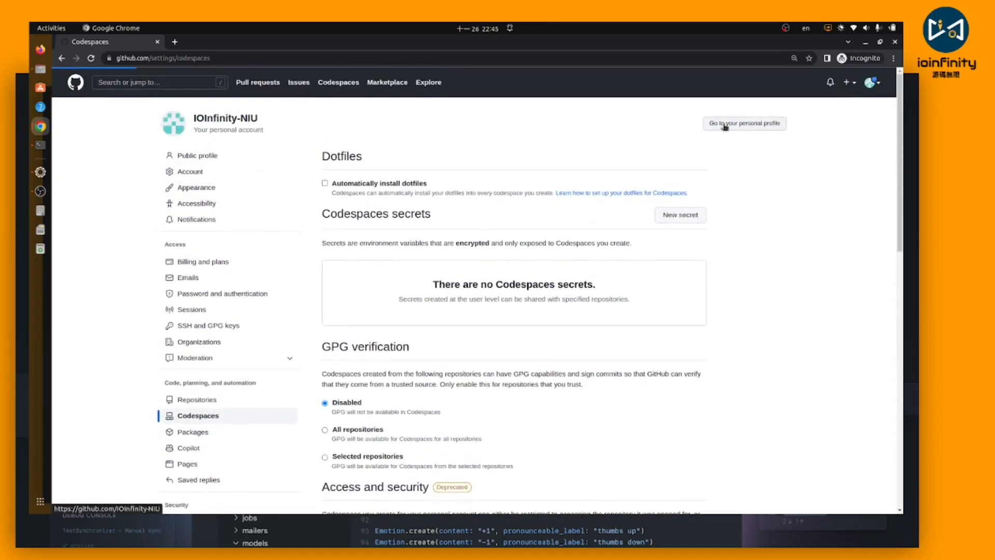
click(872, 82)
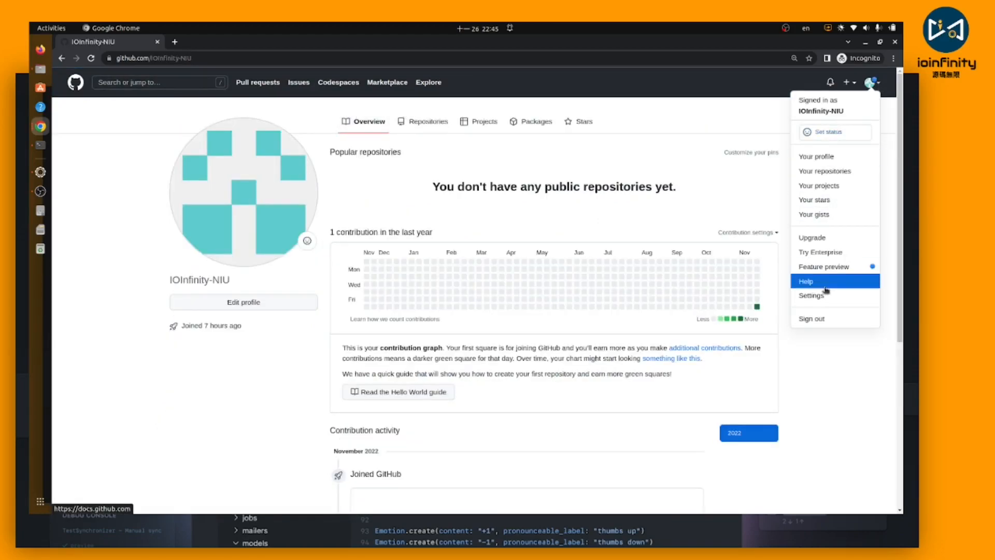
click(811, 296)
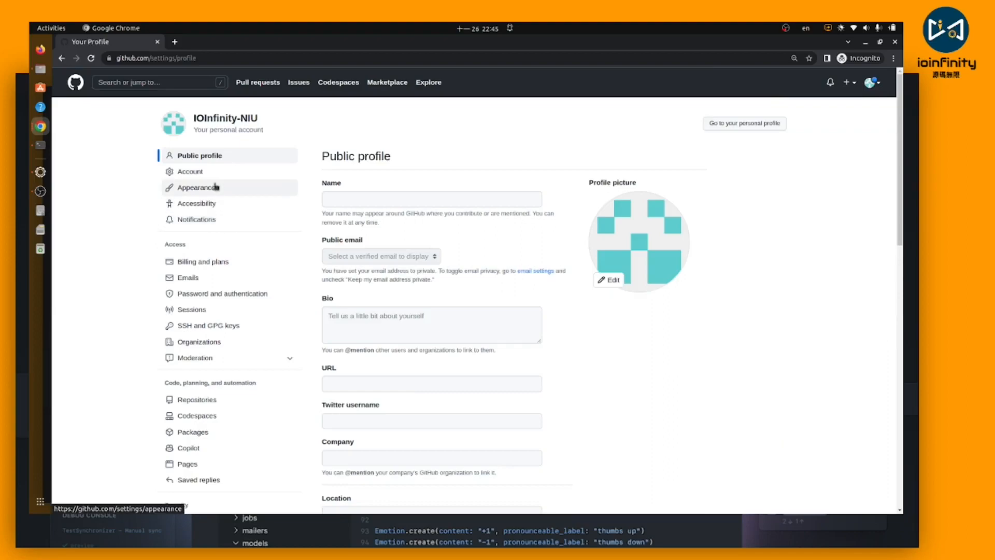
click(205, 263)
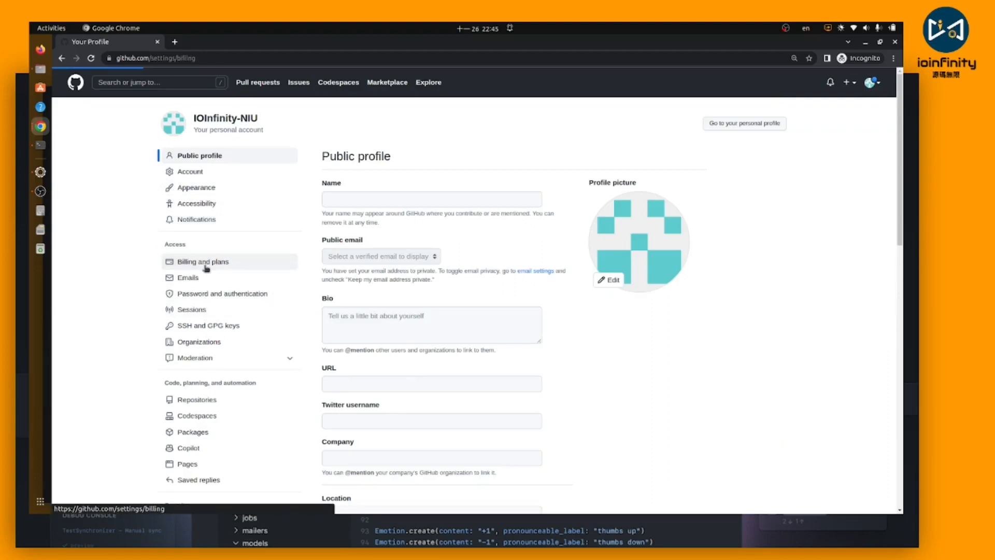
scroll(520, 274, down, 6)
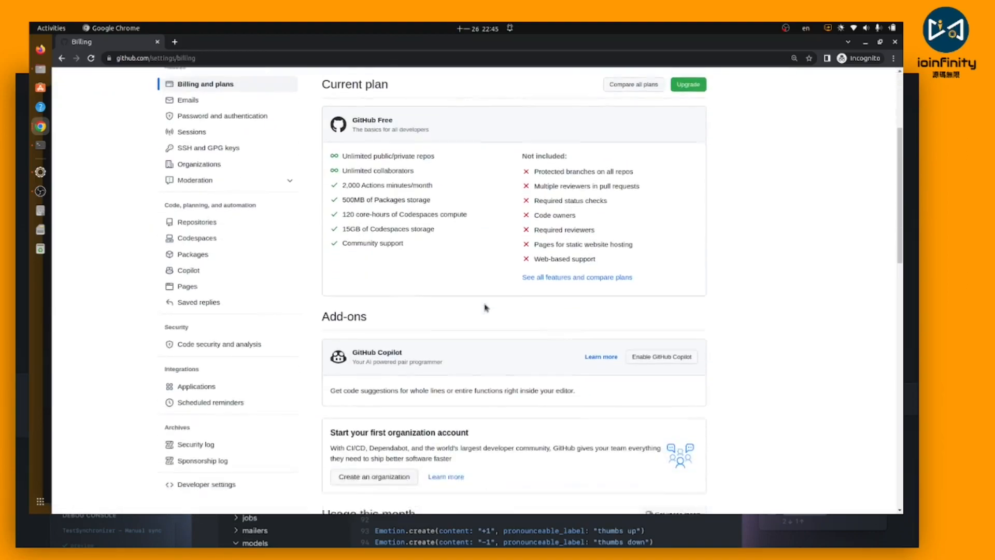
scroll(485, 308, up, 4)
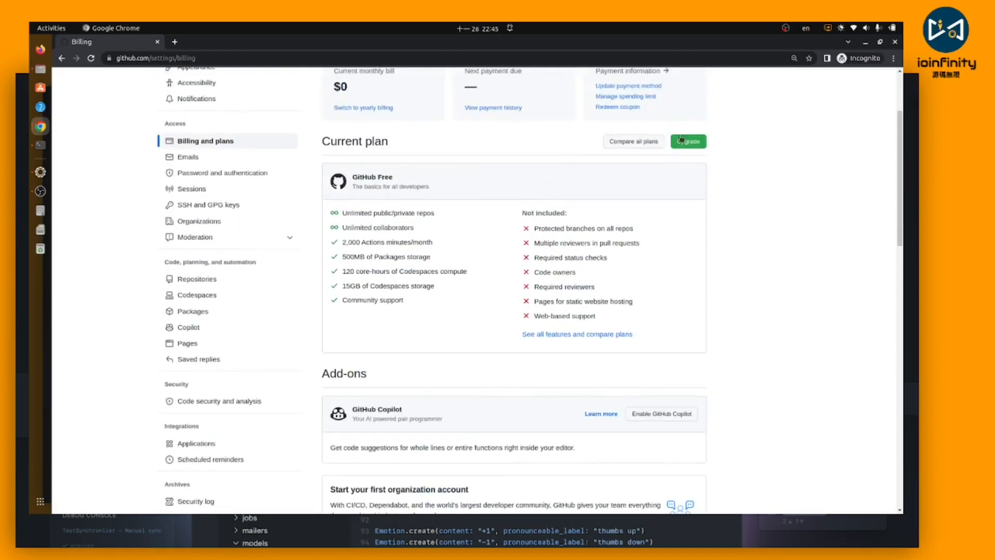
scroll(398, 257, down, 4)
scroll(398, 257, down, 5)
scroll(392, 297, down, 4)
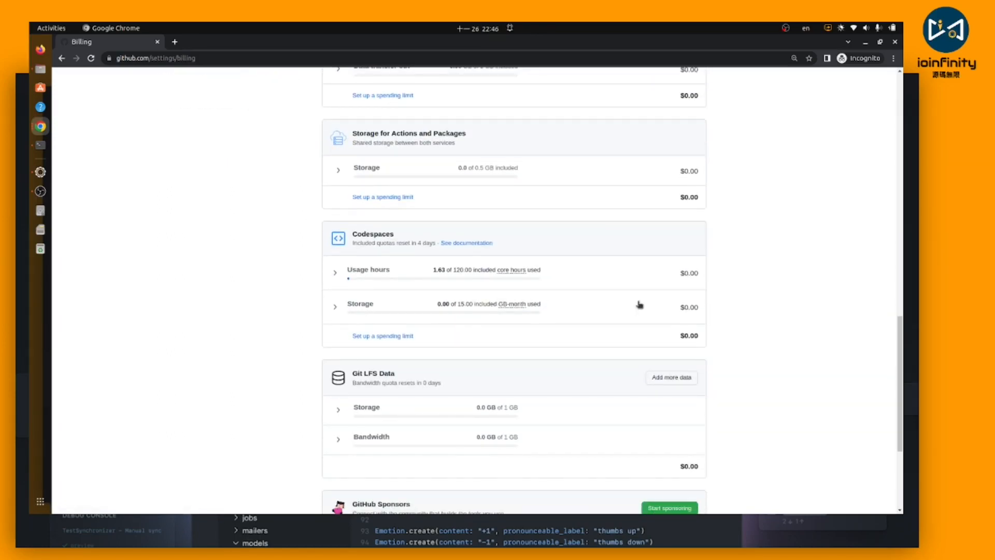
Step: Zoom in and expand the Codespaces usage hours breakdown by core type
key(ctrl+plus)
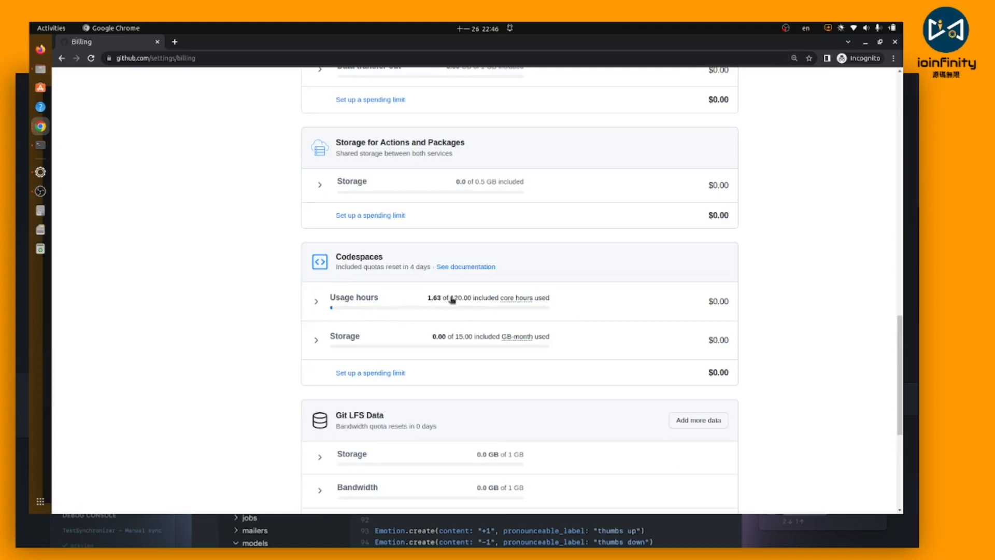
click(327, 305)
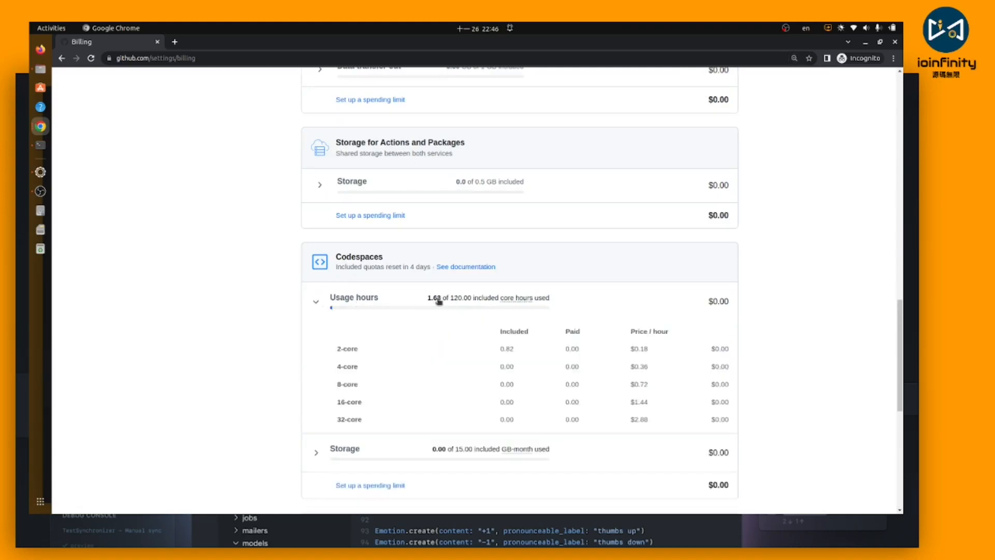
drag(519, 349, 500, 354)
click(577, 345)
drag(618, 361, 539, 353)
Step: Highlight the 2-core row's 0.82 included hours, paid hours and total cost
scroll(302, 220, up, 15)
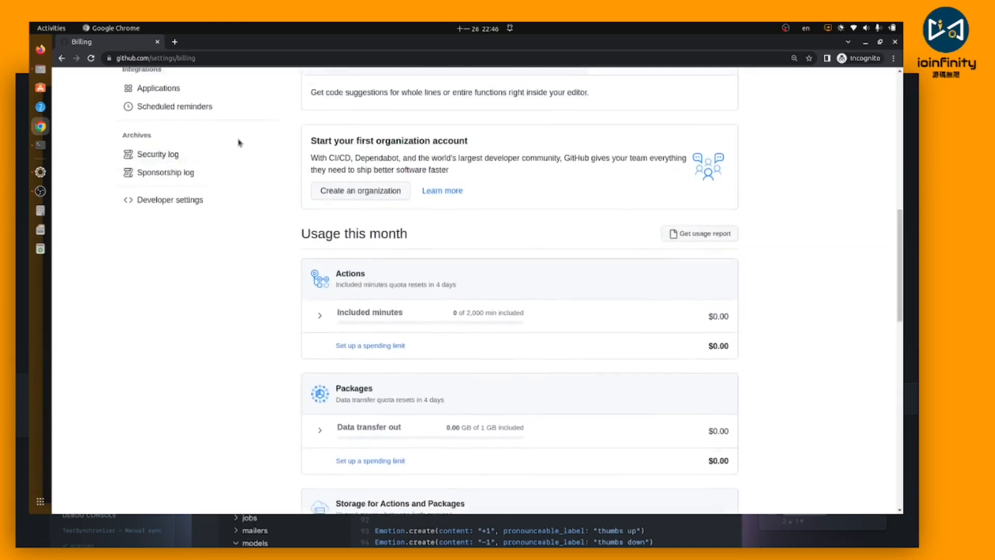
scroll(433, 255, down, 15)
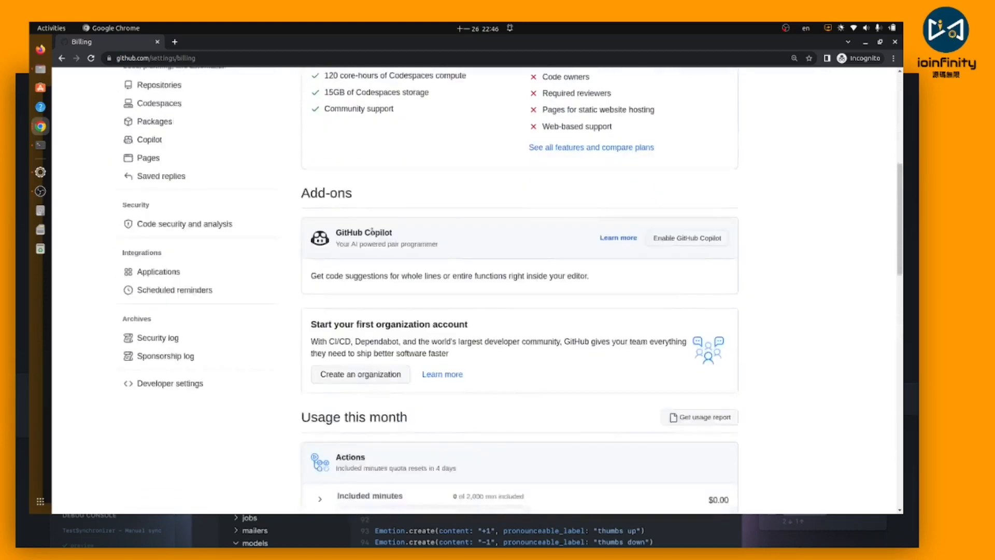
scroll(441, 256, down, 2)
click(624, 259)
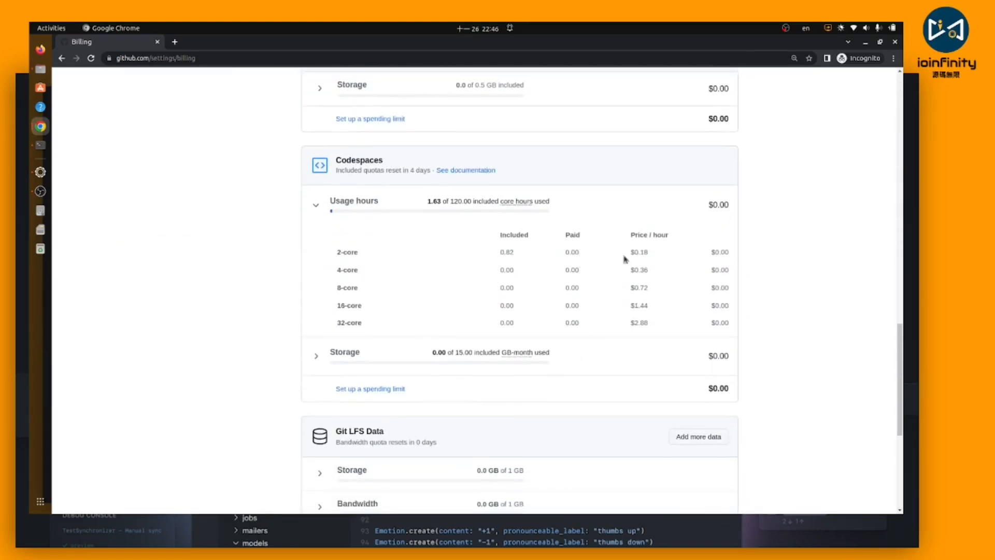
double_click(502, 253)
drag(732, 255, 699, 256)
drag(578, 252, 556, 256)
Step: In a new tab, search the web for codespaces and open GitHub's Your codespaces list
click(175, 42)
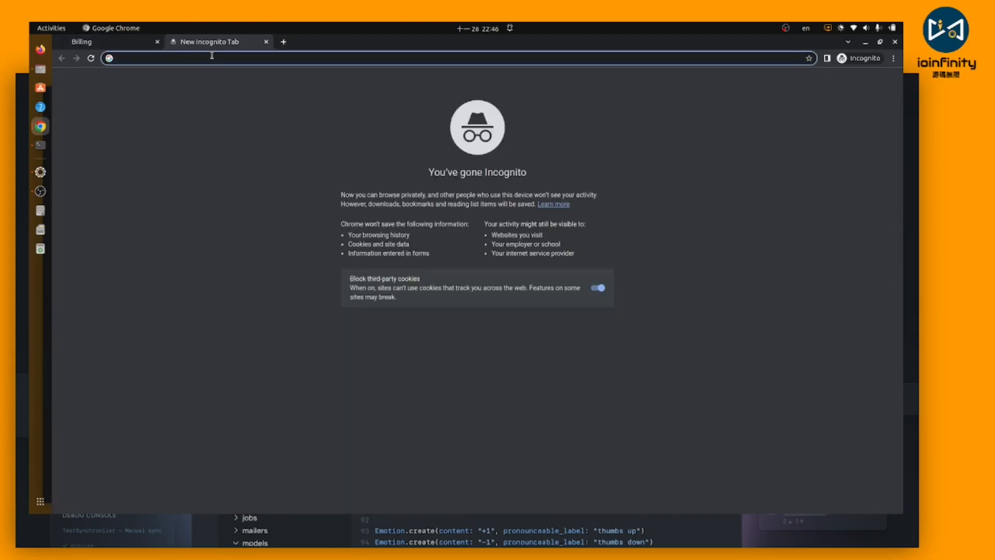
text(go)
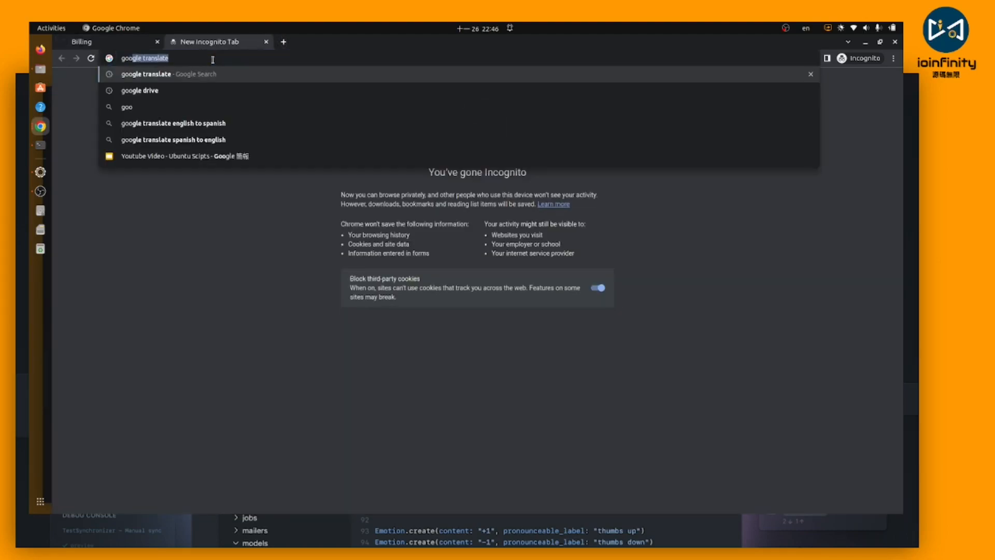
key(BackSpace)
key(BackSpace)
text(codespaces)
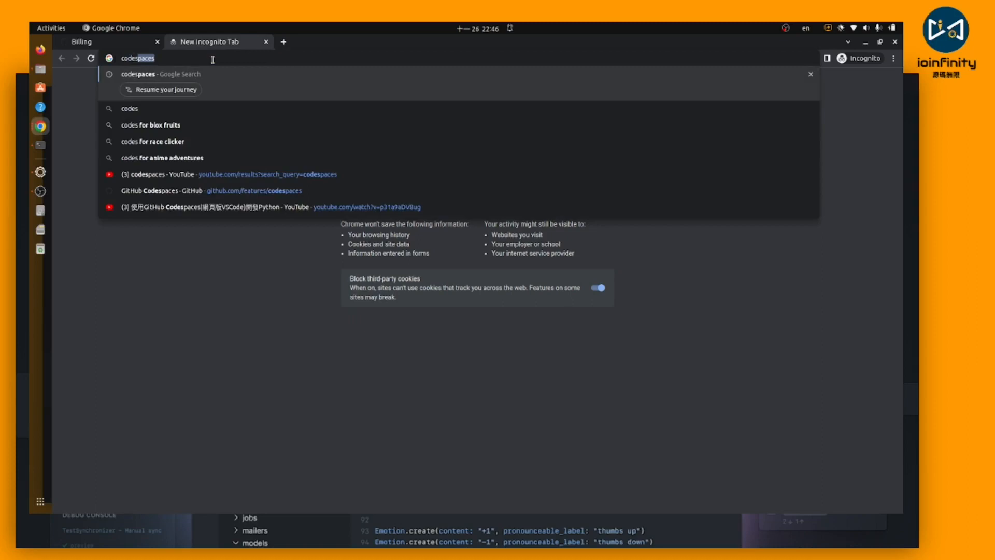
key(Return)
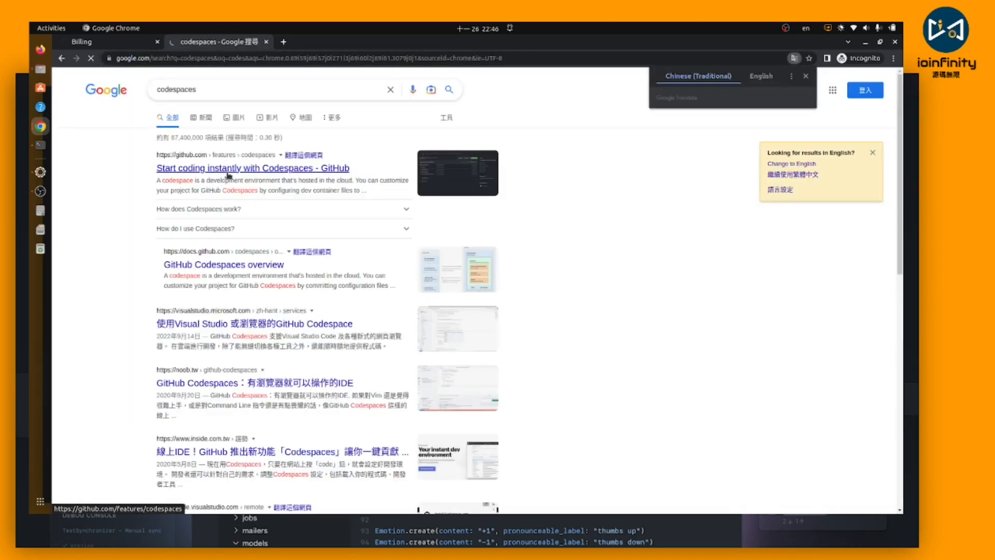
click(228, 176)
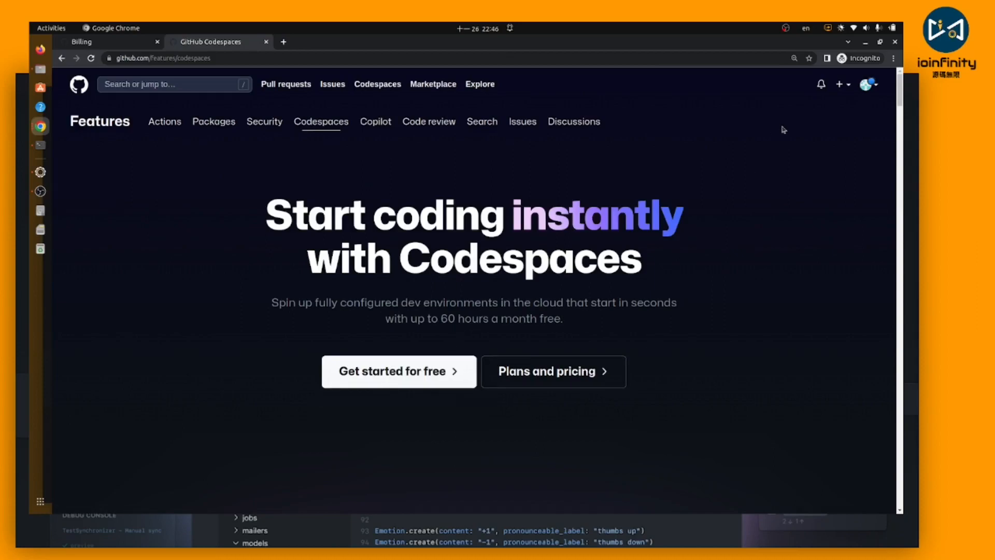
click(374, 84)
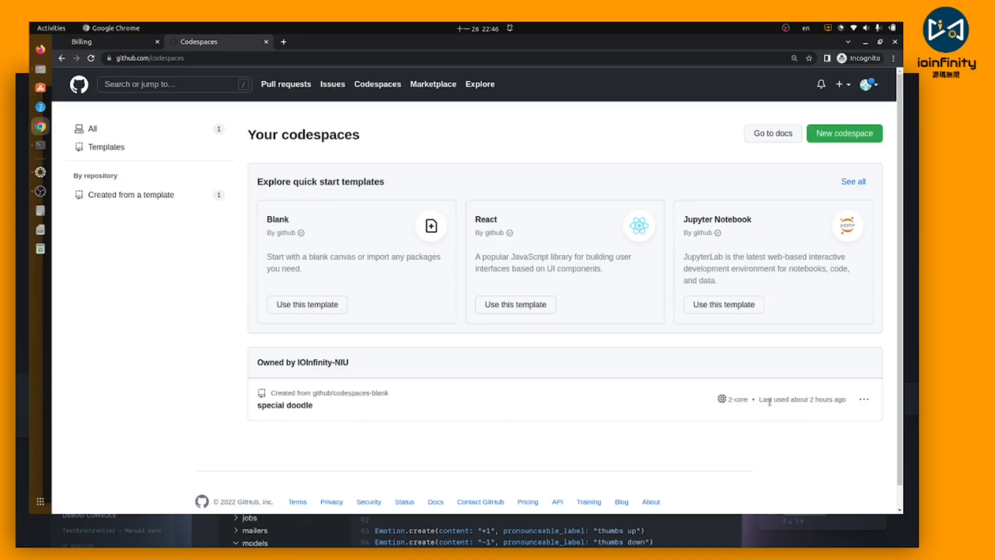
Step: Inspect the special doodle codespace's actions menu without choosing anything, then open the codespace
drag(829, 400, 756, 398)
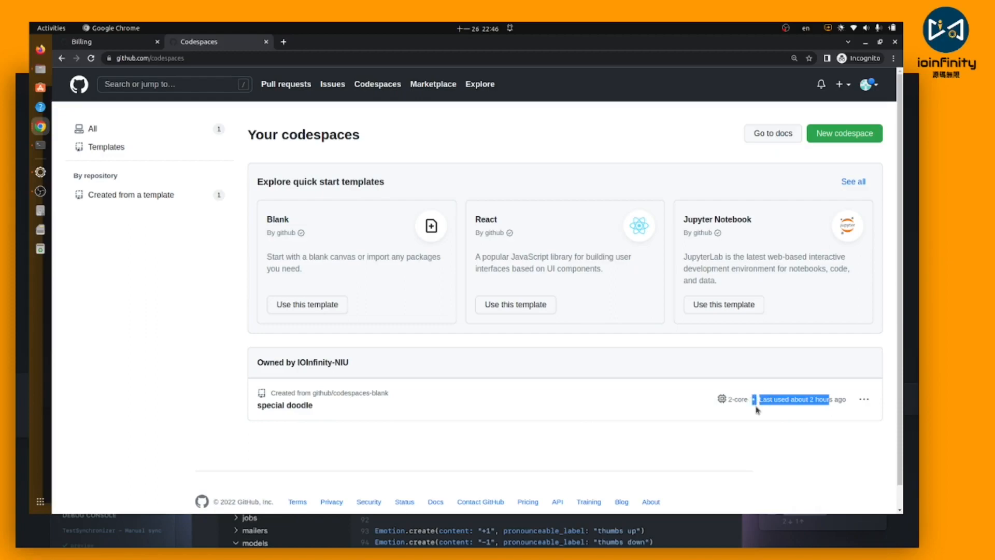
click(864, 399)
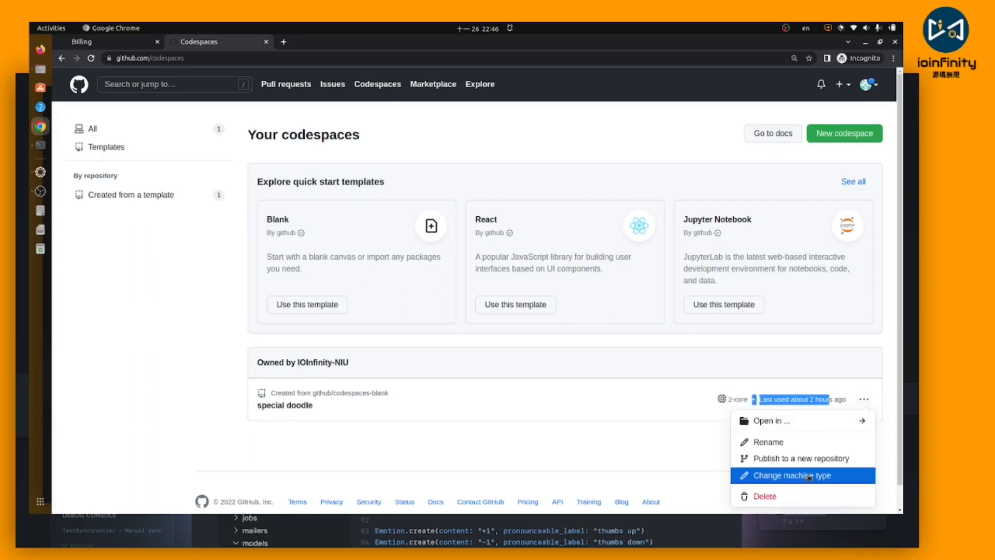
click(797, 496)
click(657, 446)
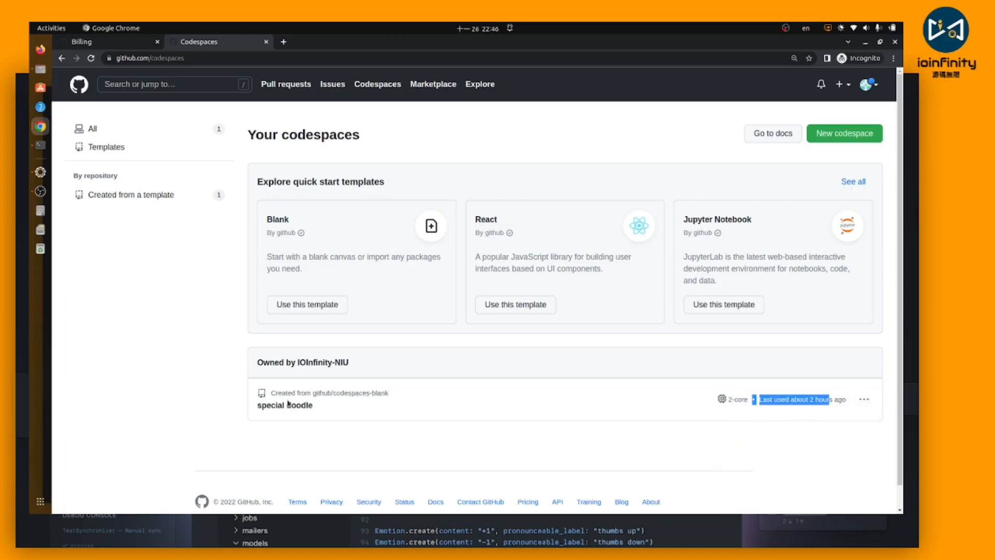
click(305, 407)
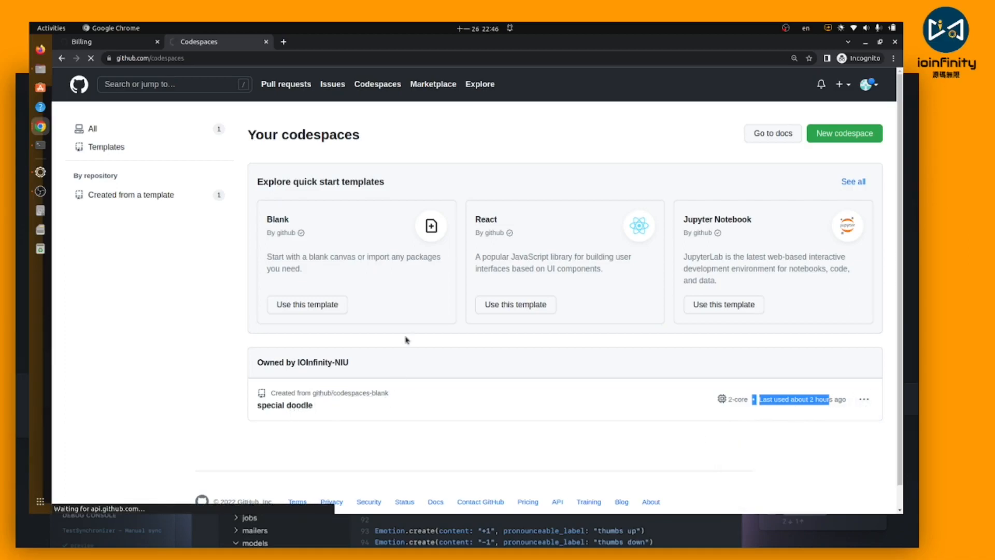
Step: Let special doodle load in the browser editor, glancing at the Billing tab meanwhile
click(861, 400)
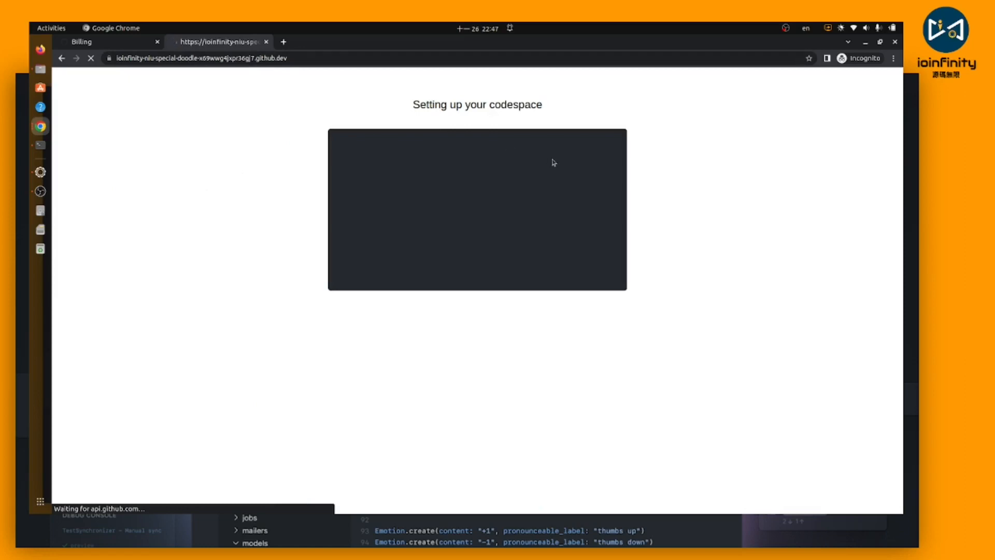
click(123, 47)
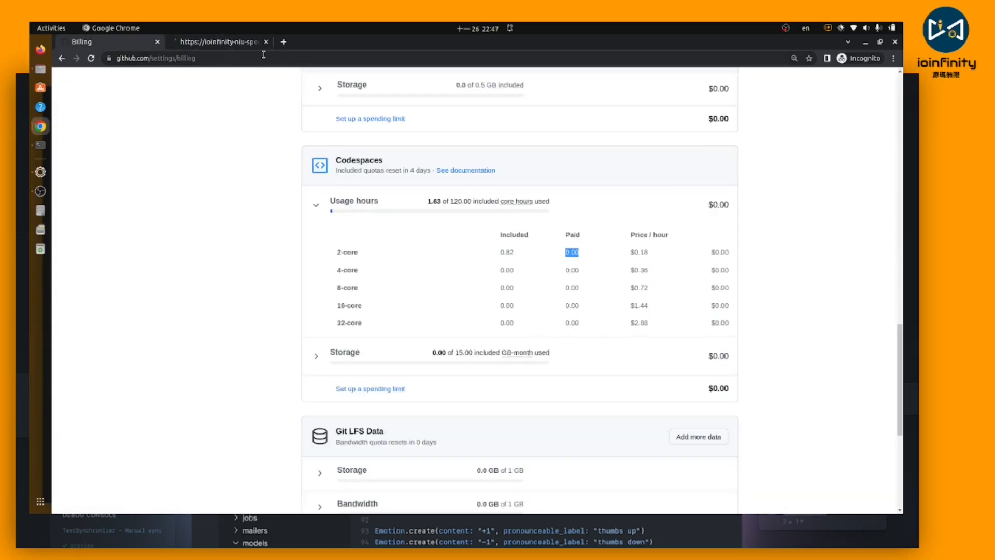
click(215, 42)
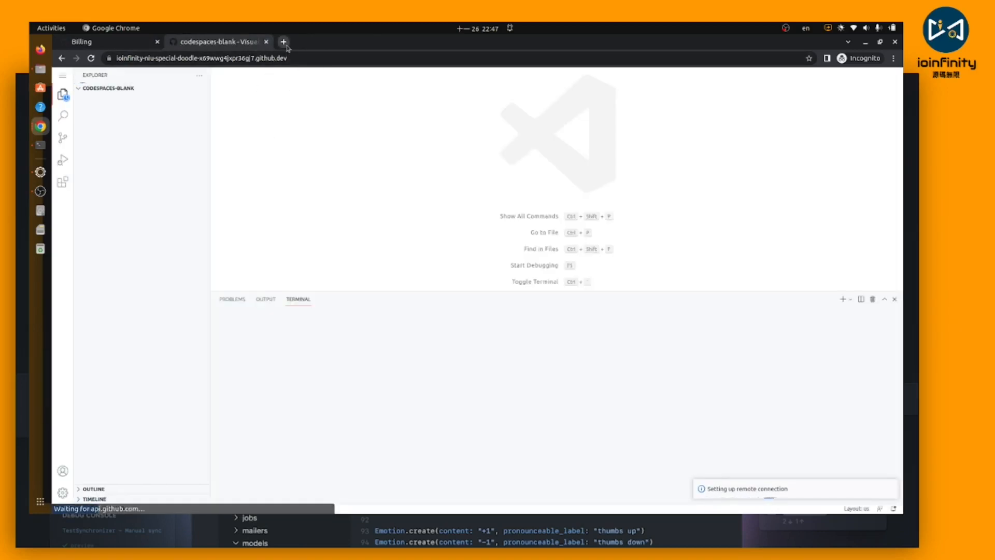
click(284, 43)
Step: Search Google for codespaces and reach the Your codespaces list showing special doodle as Active
text(google)
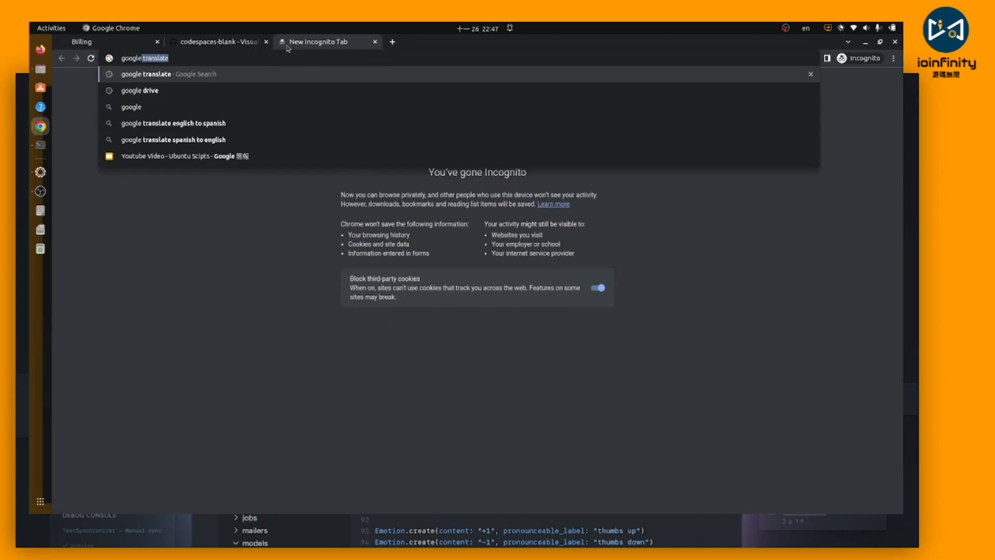
key(BackSpace)
key(BackSpace)
key(BackSpace)
key(BackSpace)
key(BackSpace)
key(BackSpace)
key(BackSpace)
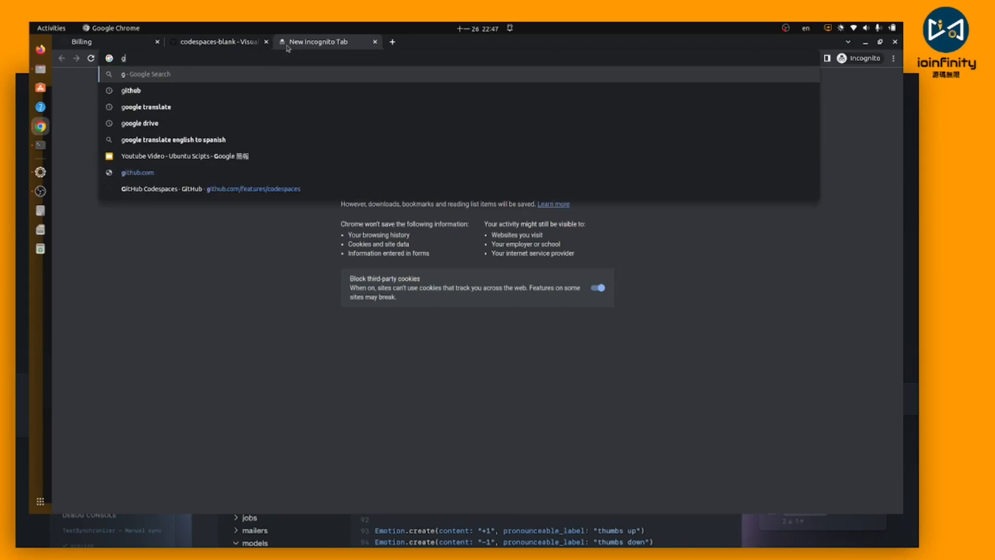
text(codespaces)
key(Return)
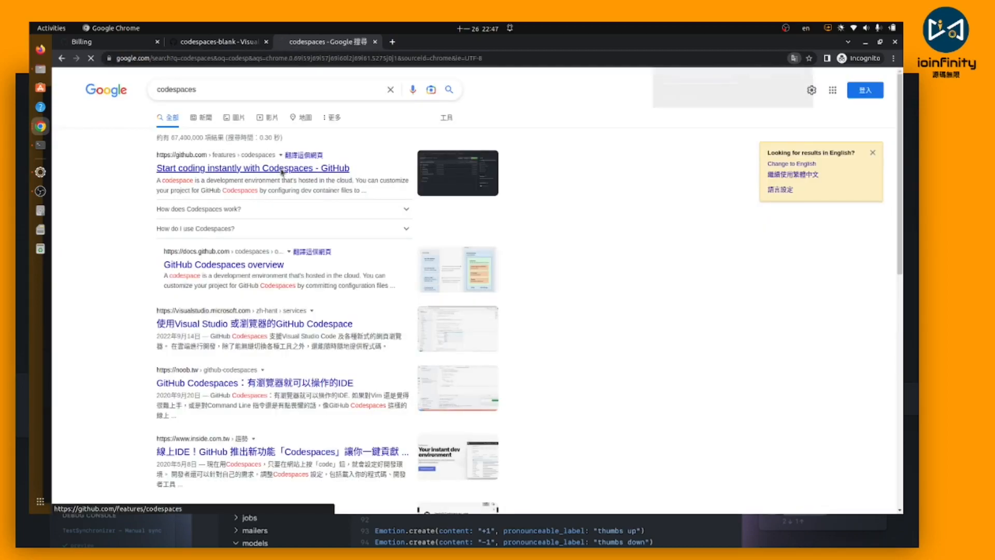
click(282, 170)
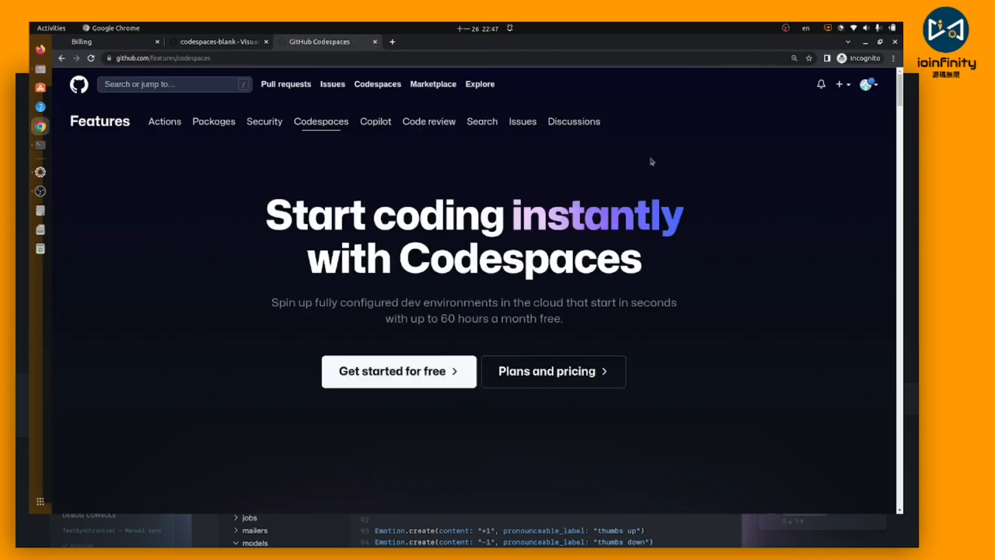
click(875, 89)
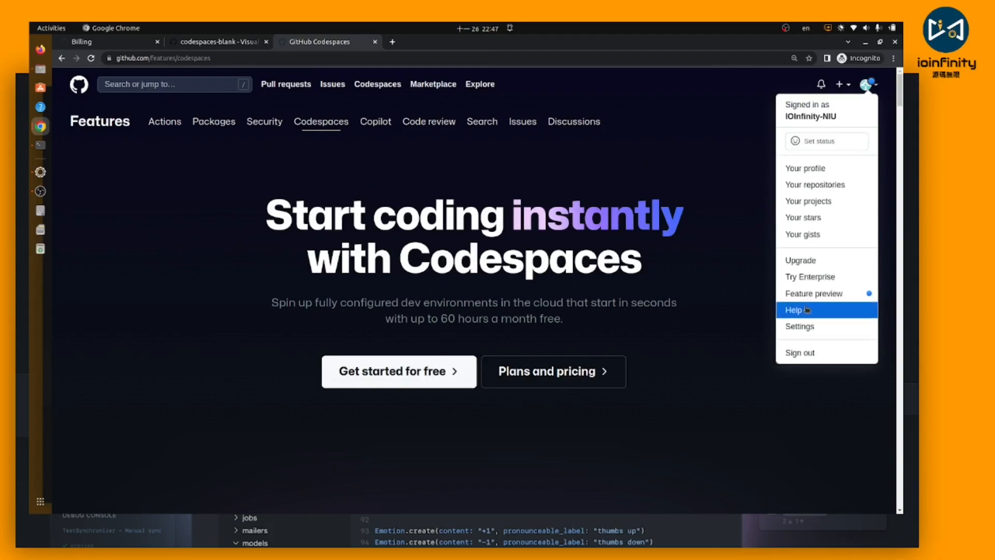
click(434, 133)
click(400, 92)
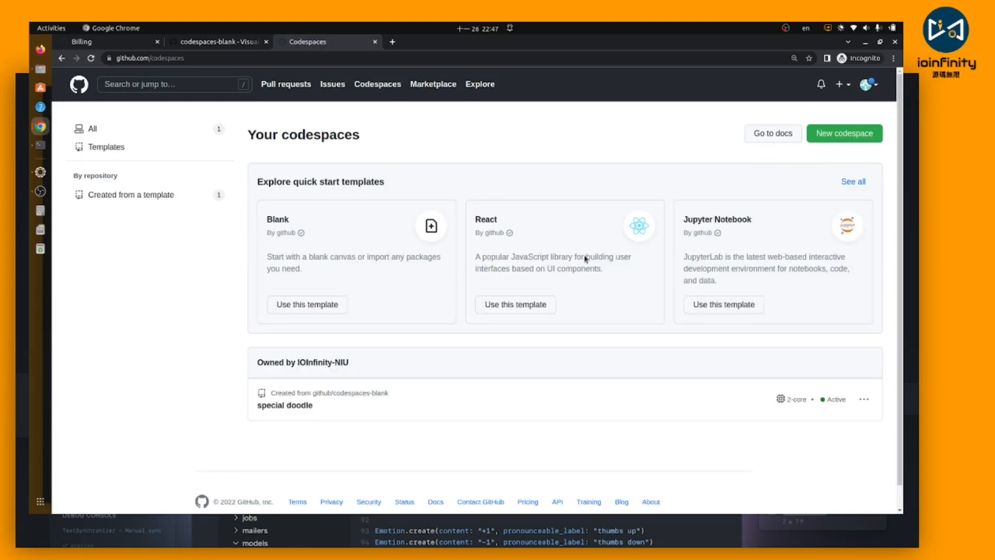
scroll(717, 358, down, 1)
drag(849, 374, 823, 377)
key(ctrl+plus)
key(ctrl+plus)
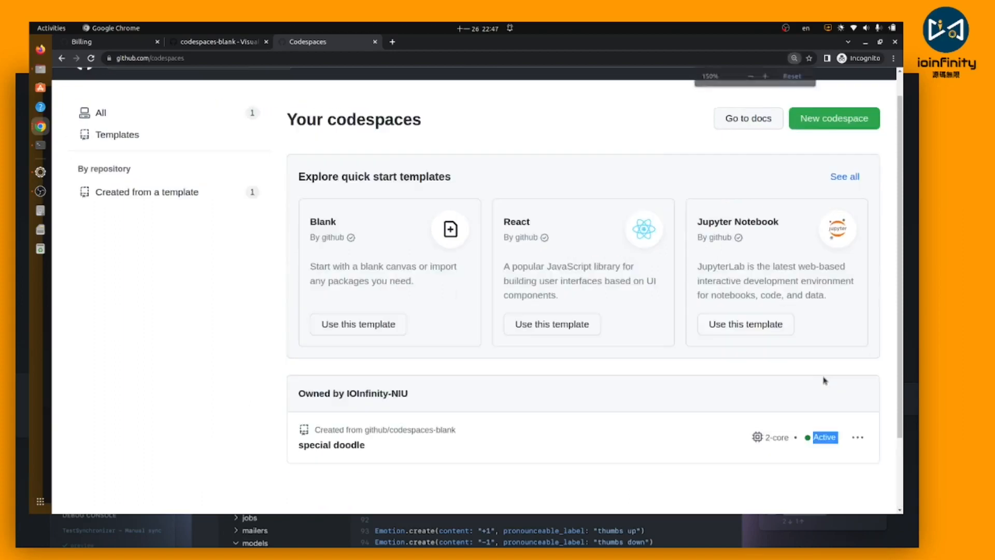
scroll(745, 267, down, 2)
scroll(745, 267, down, 2)
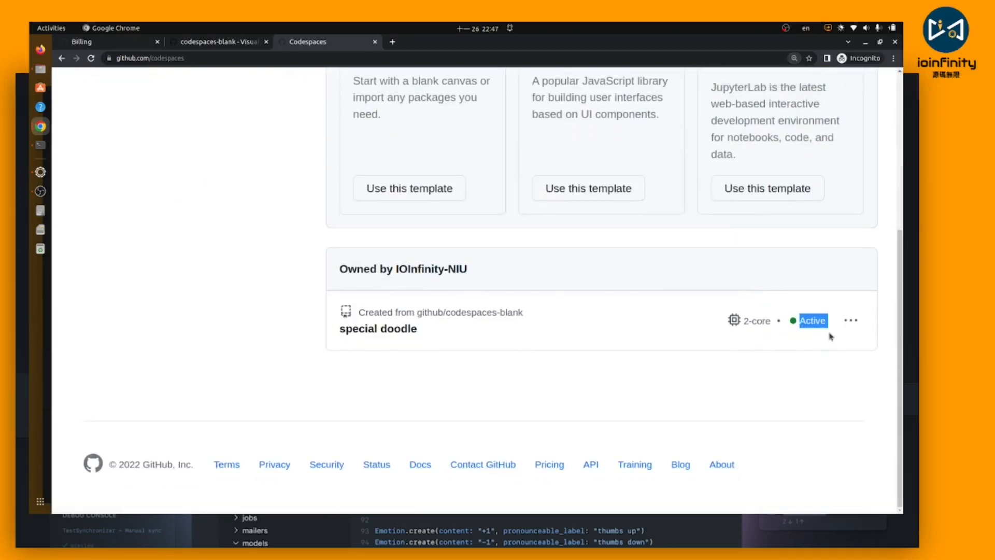
drag(828, 322, 797, 328)
drag(421, 333, 351, 323)
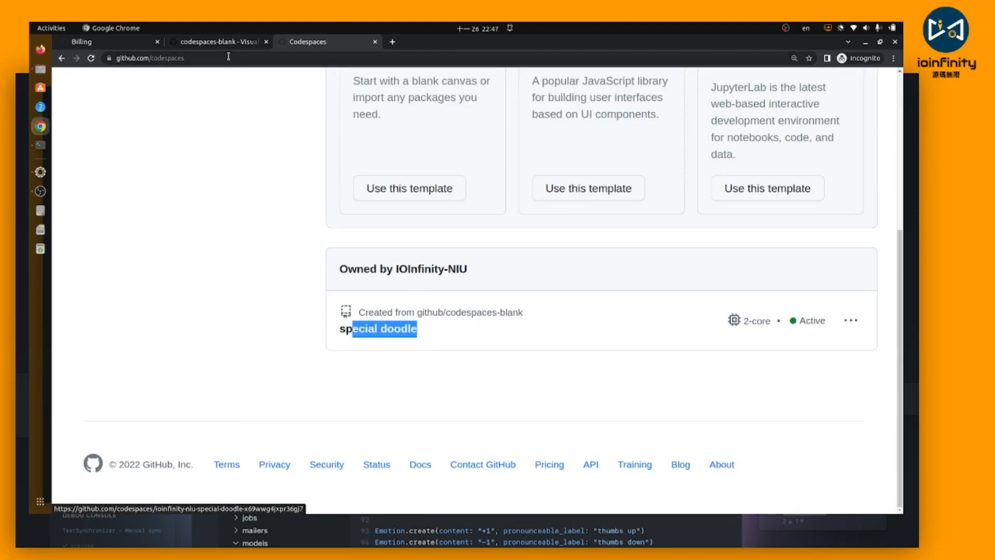
Step: Open helloworld.py in the special doodle web editor and browse the editor and application menus
click(223, 45)
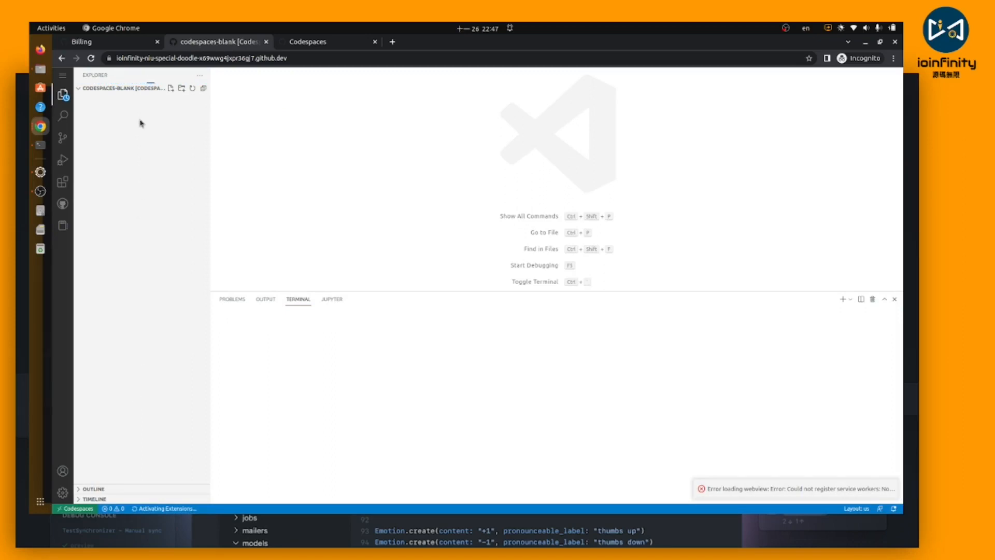
click(118, 109)
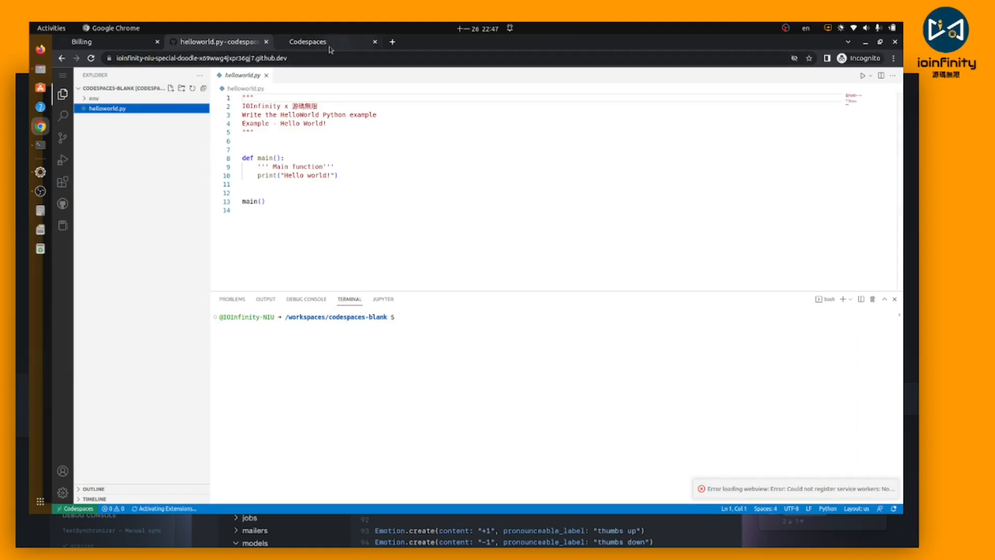
click(892, 76)
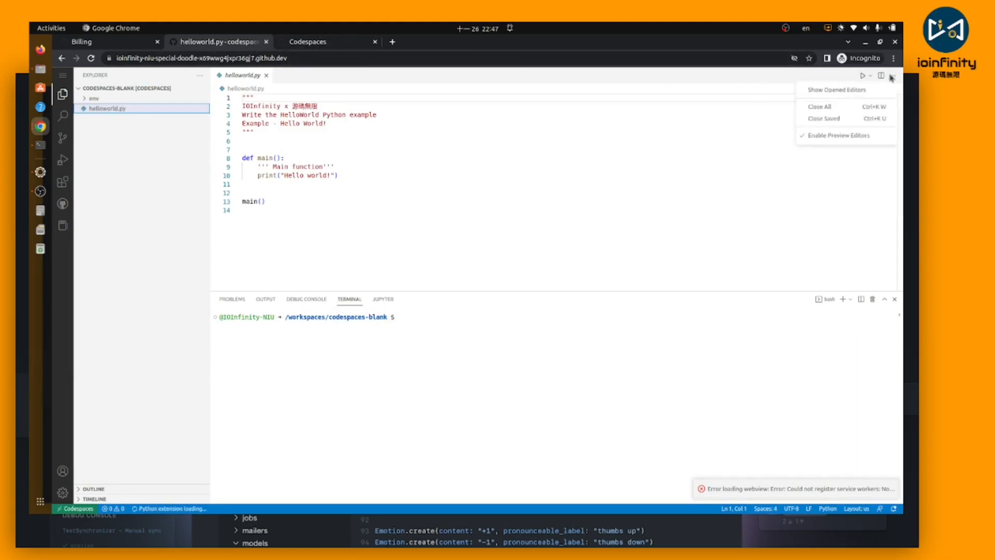
click(136, 139)
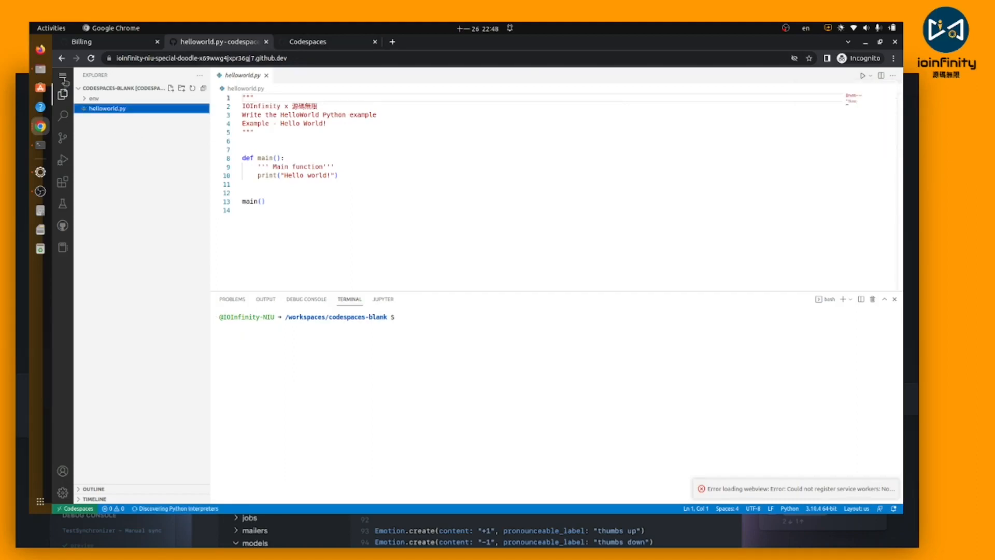
click(63, 80)
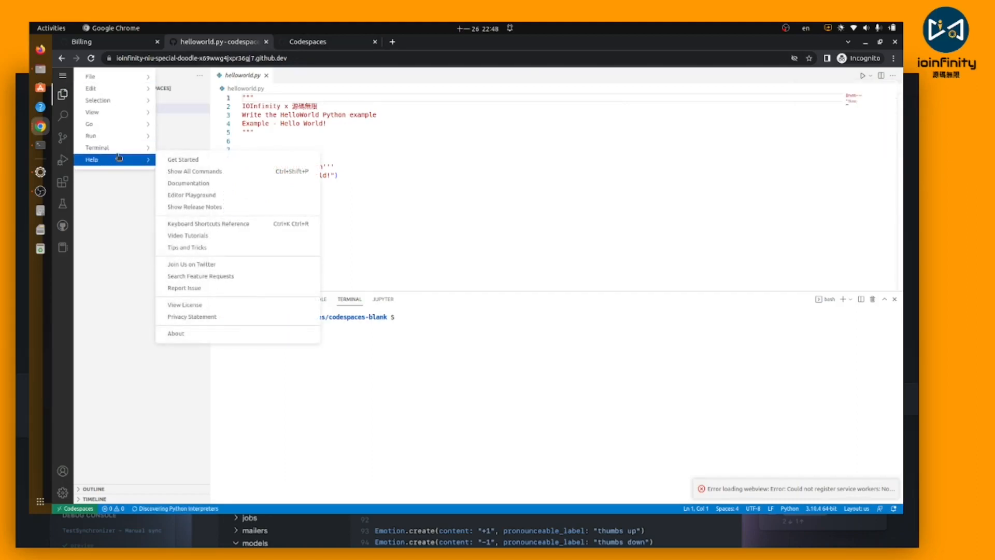
click(422, 211)
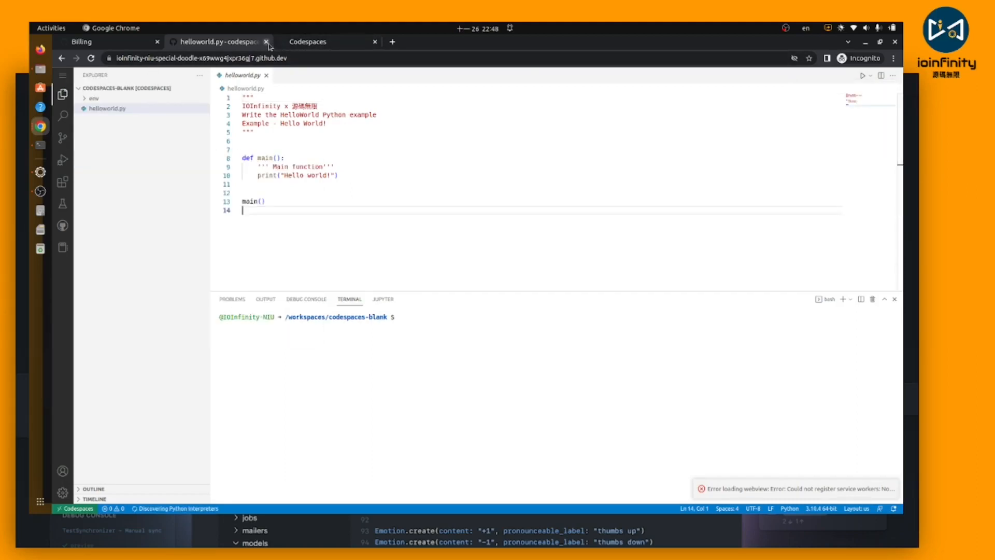
click(267, 42)
Step: Stop the 'special doodle' codespace from its actions menu in the codespaces list
click(850, 320)
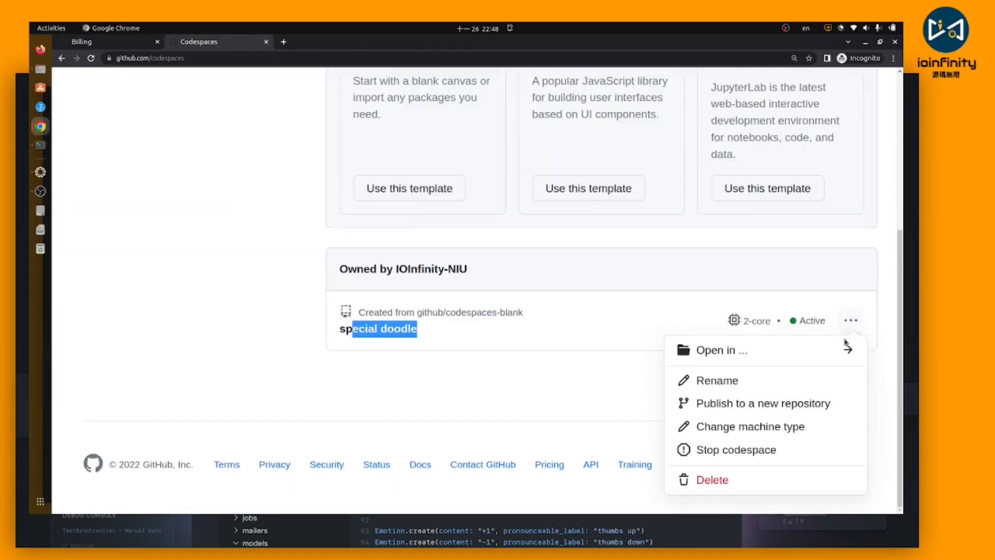
click(762, 451)
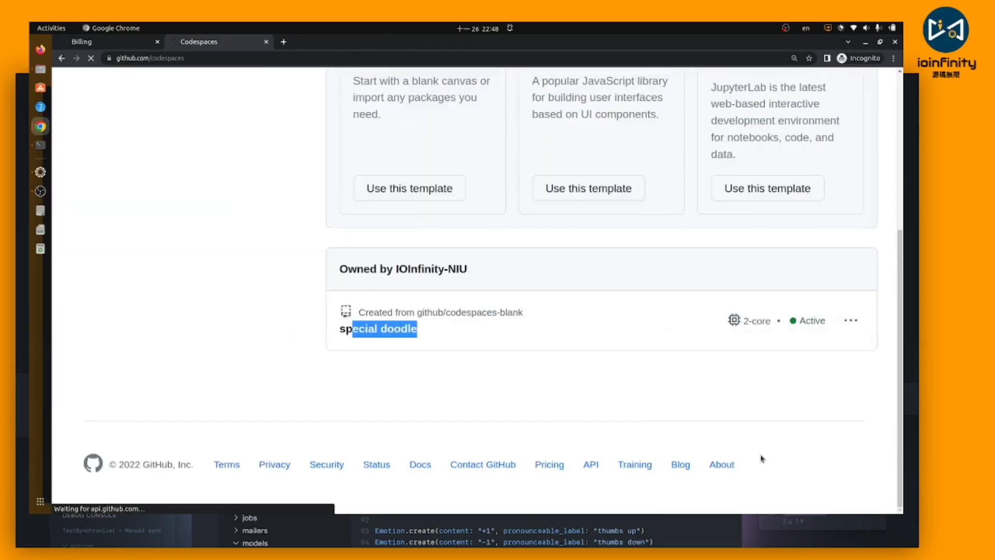
click(849, 322)
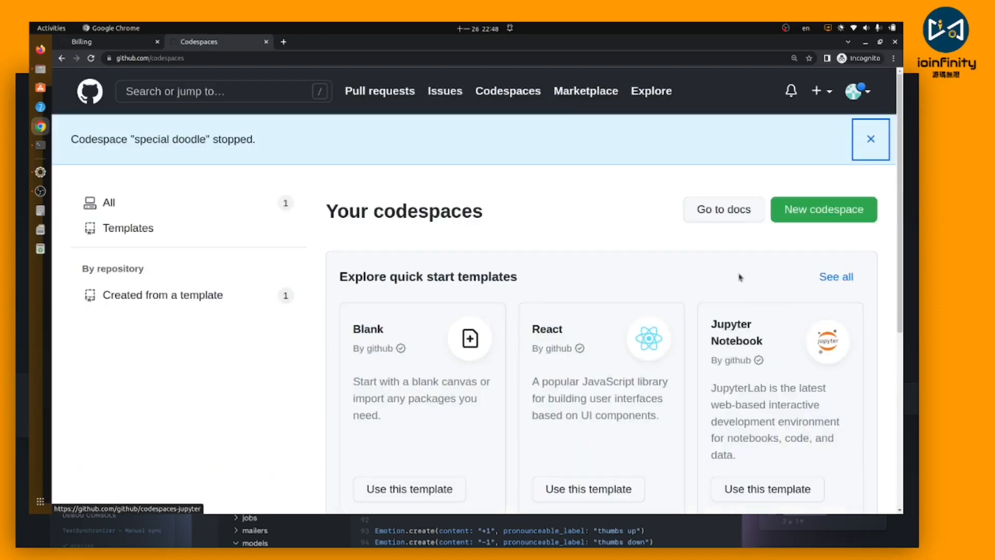
scroll(740, 277, down, 6)
Step: Delete the stopped 'special doodle' codespace and confirm the deletion
click(856, 318)
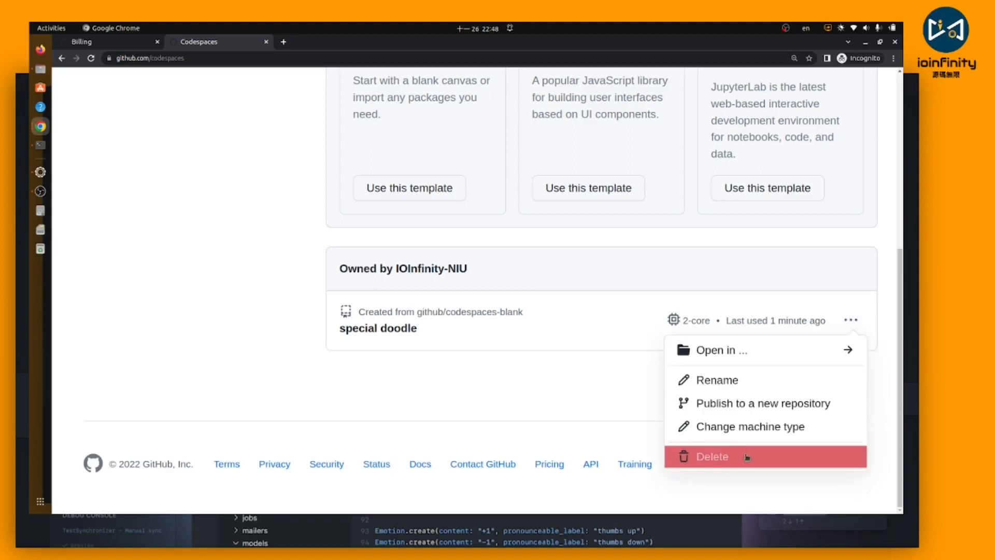
click(747, 458)
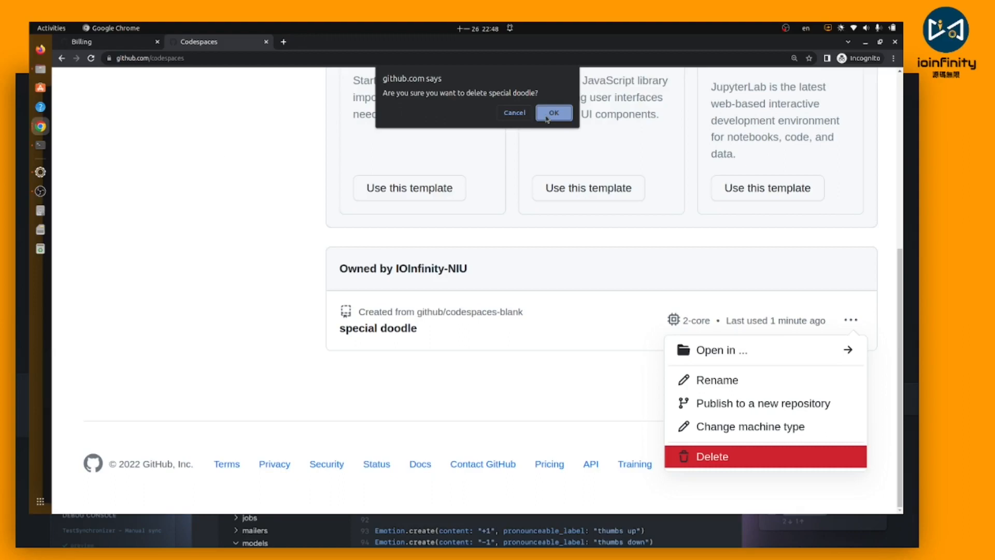
click(552, 114)
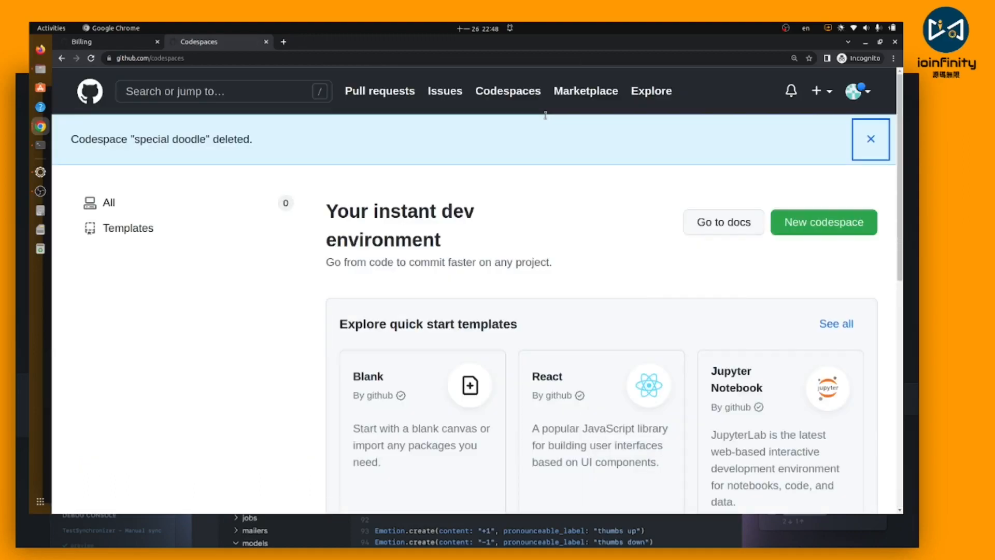